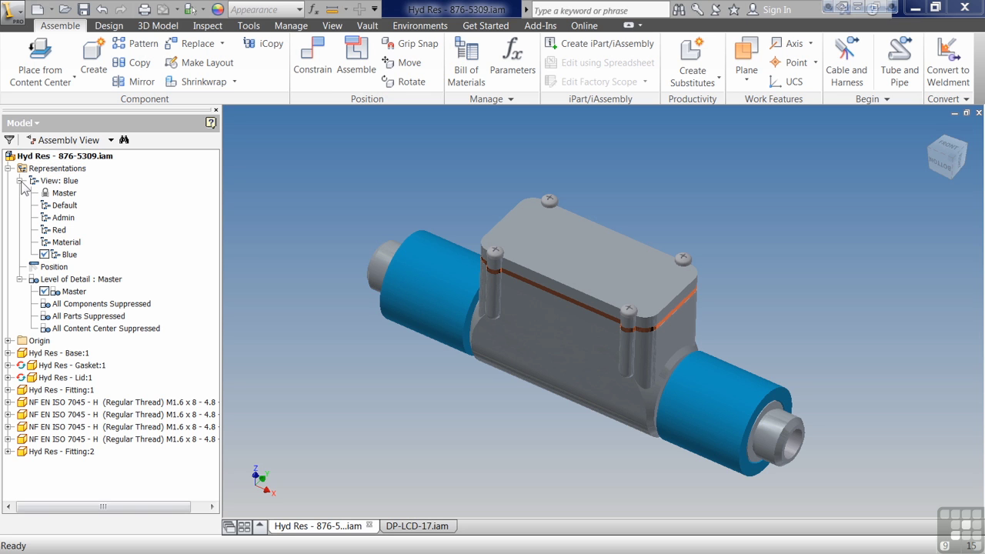
Cycle the hydraulic reservoir assembly through its Red, Material and Blue view representations, leaving Material active
left_click(19, 180)
left_click(19, 204)
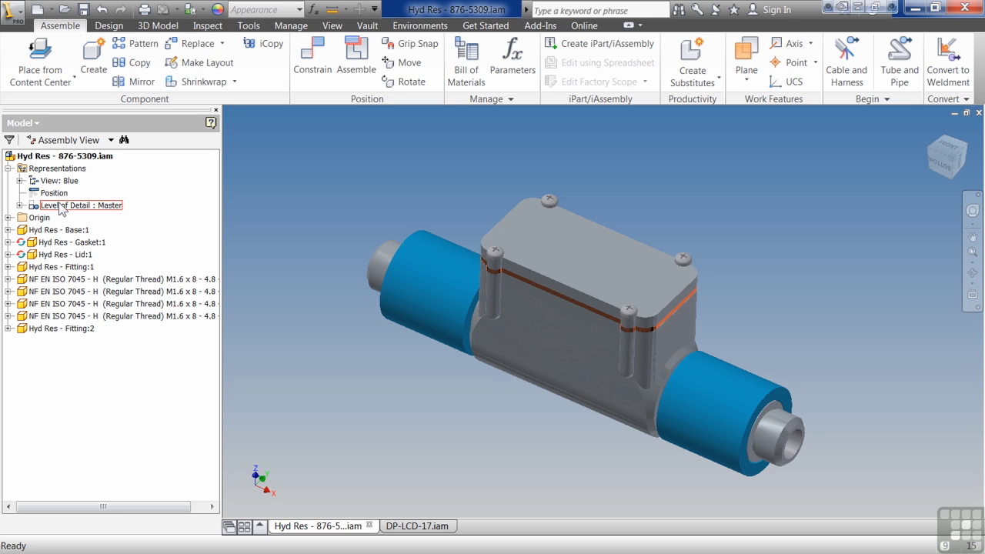
left_click(23, 182)
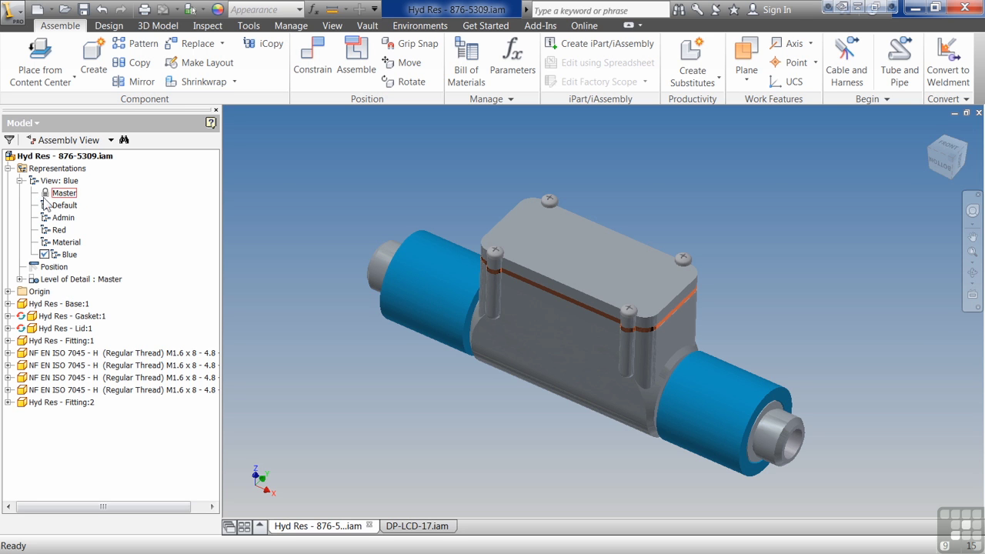
double_click(59, 230)
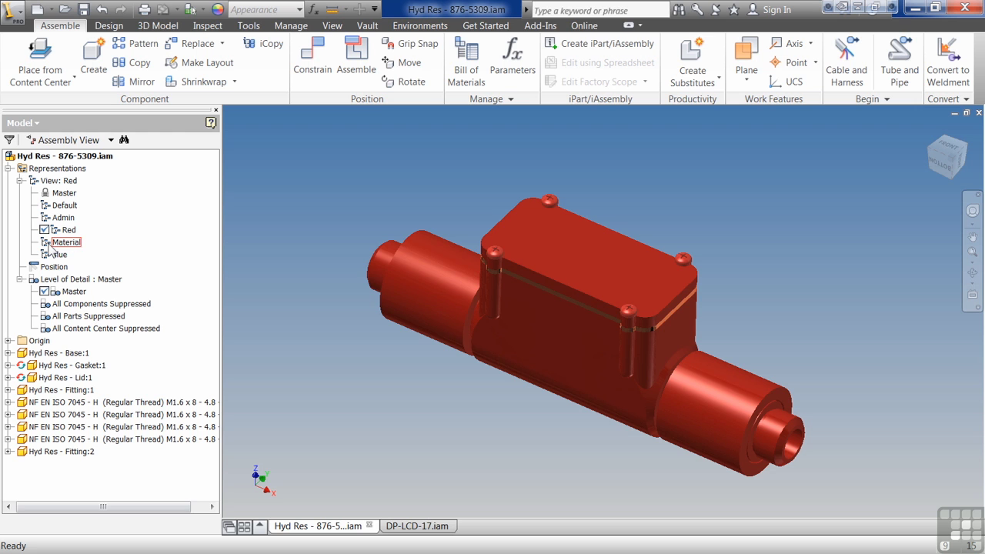
double_click(48, 243)
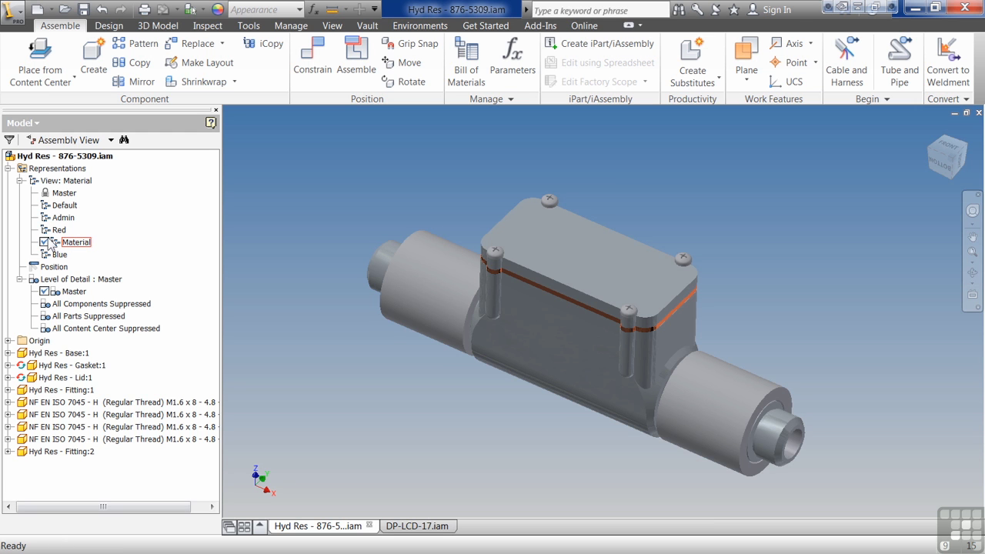
double_click(58, 255)
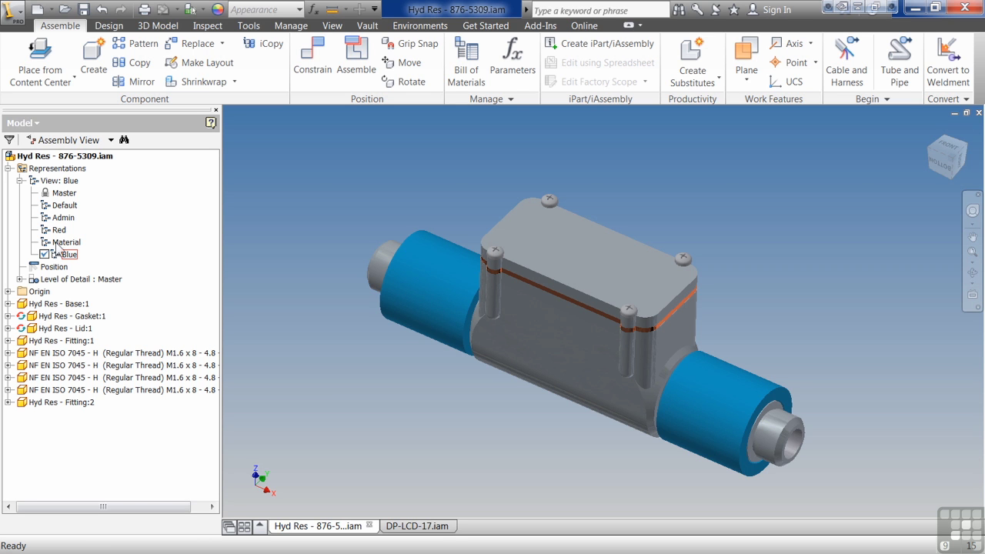
double_click(62, 230)
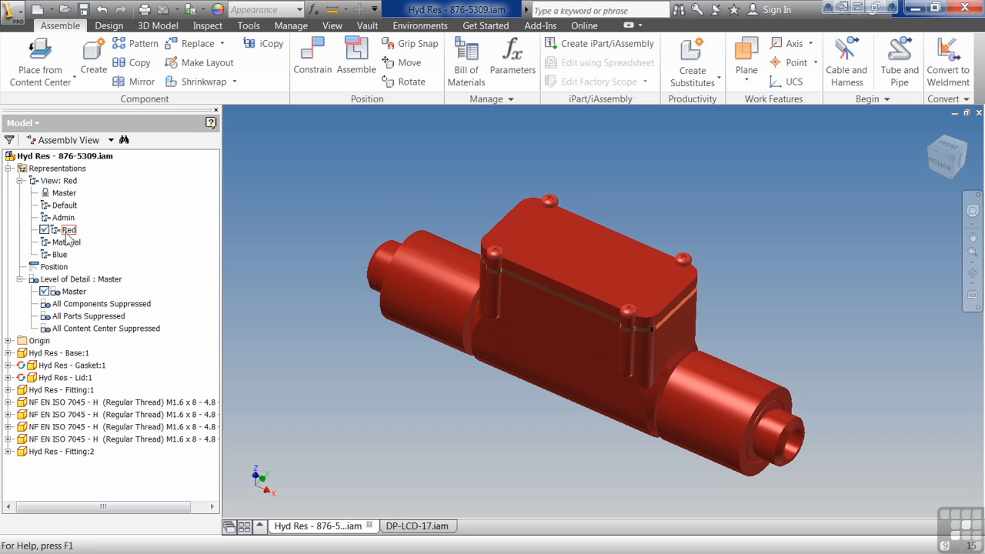
left_click(66, 241)
left_click(67, 243)
double_click(47, 243)
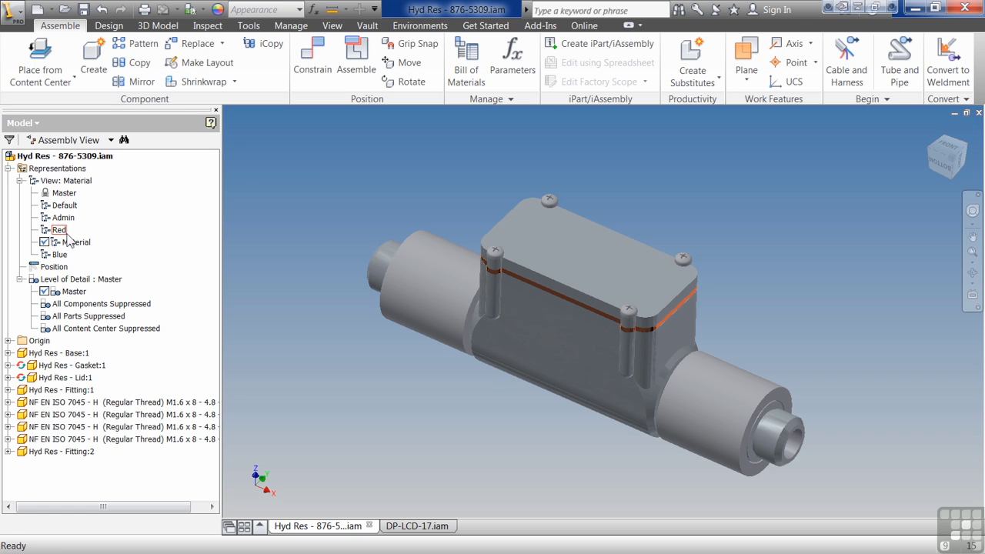
In DP-LCD-17.iam, preview Position1, Position2 and Position3, return to the Master position, and expand the level of detail representations
left_click(416, 526)
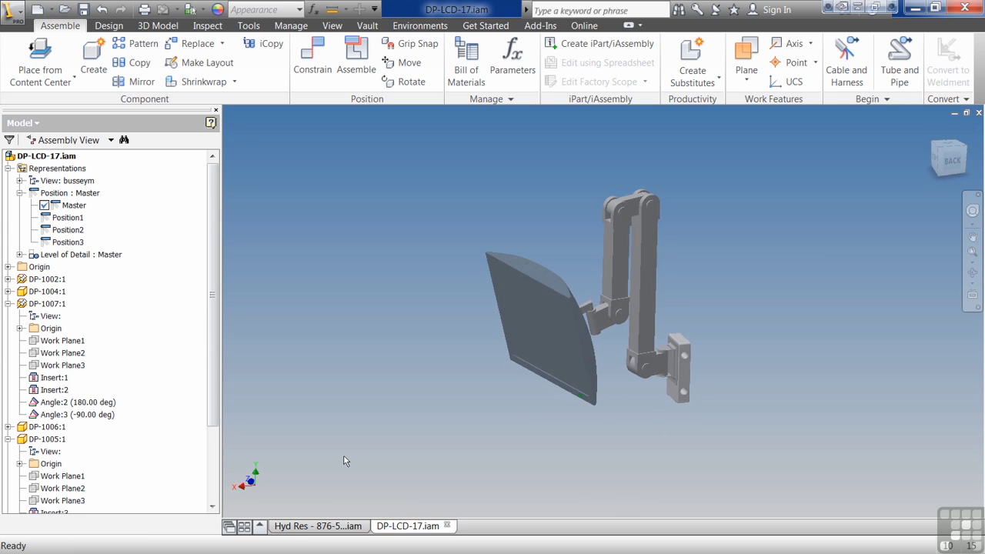
double_click(74, 218)
double_click(69, 230)
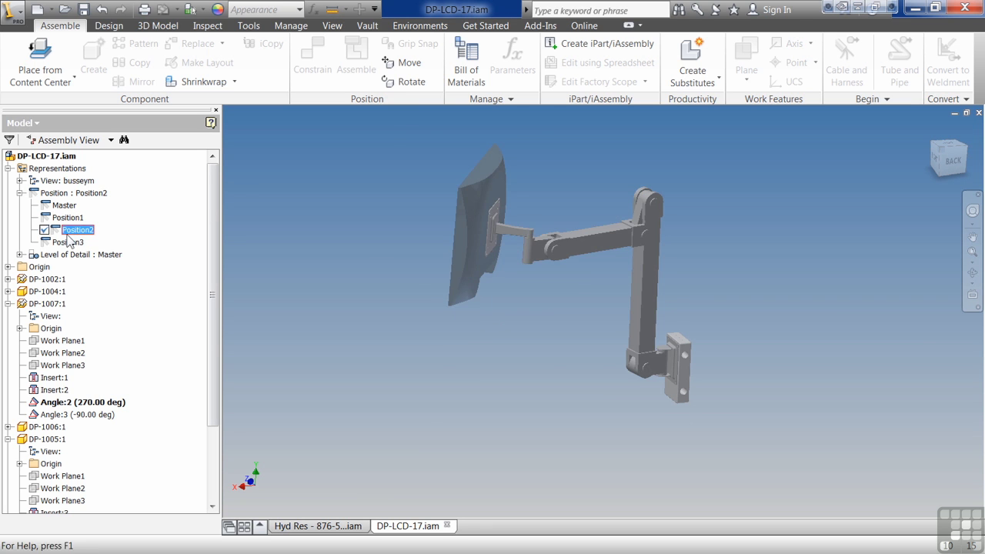
double_click(68, 242)
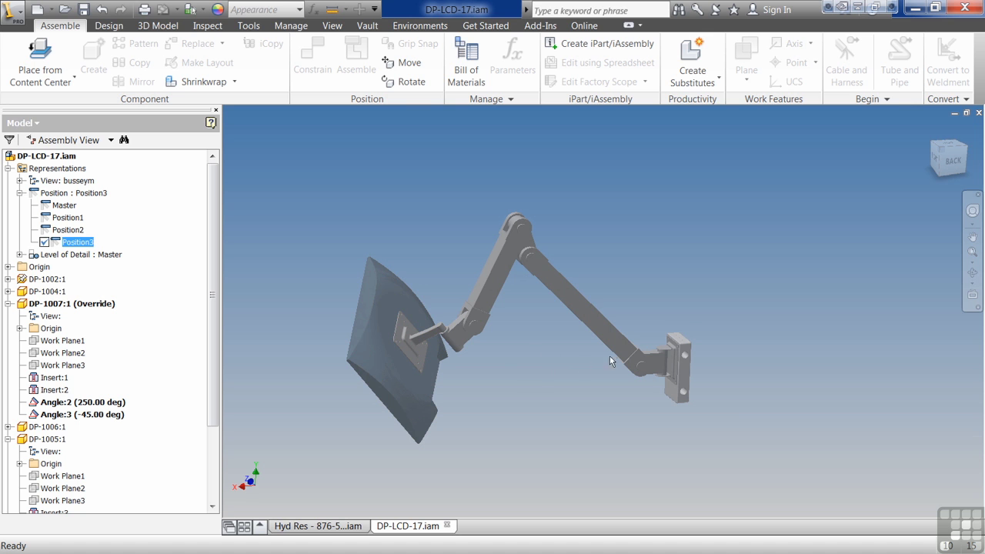
double_click(64, 204)
left_click(20, 254)
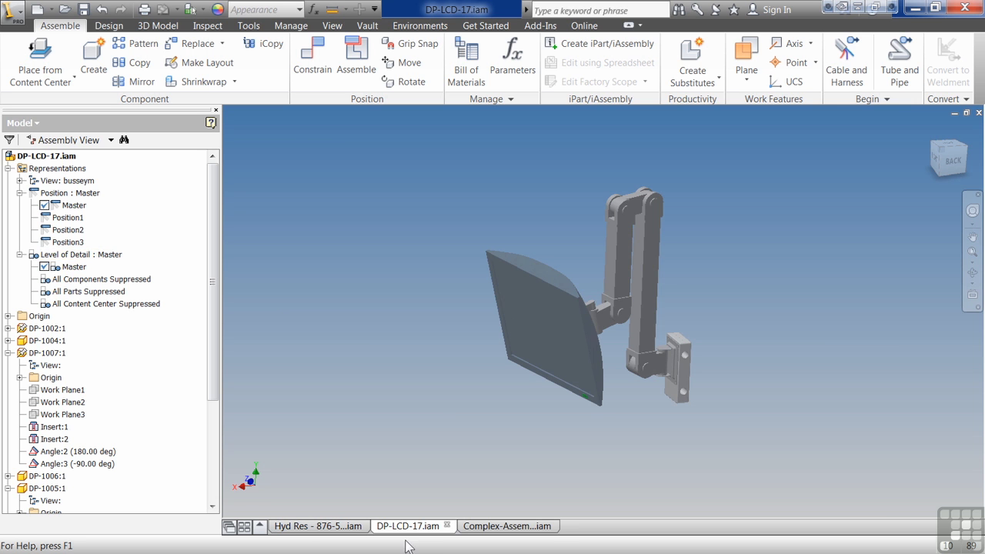
In Complex-Assembly.iam, preview the All Content Center Suppressed level of detail and reactivate Master
left_click(508, 526)
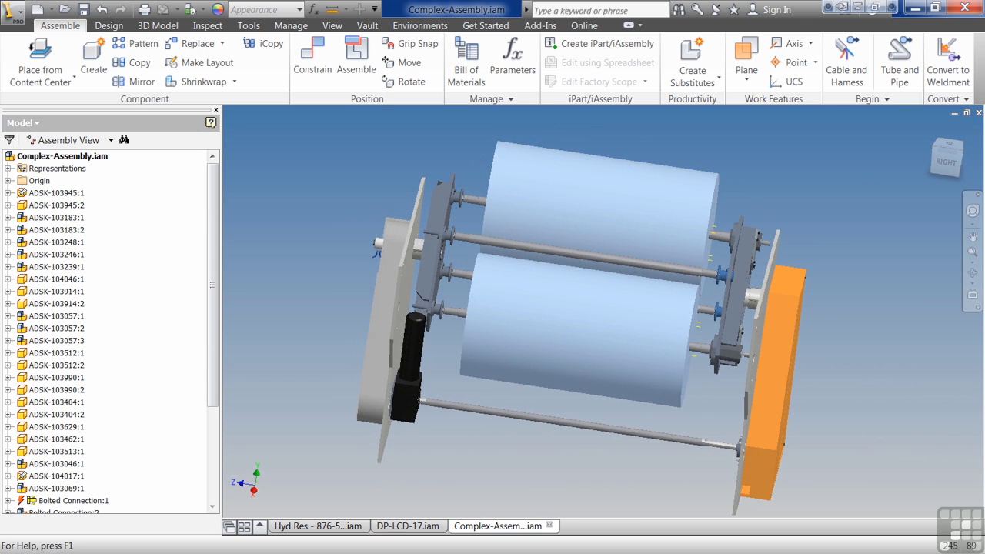
left_click(9, 169)
left_click(19, 206)
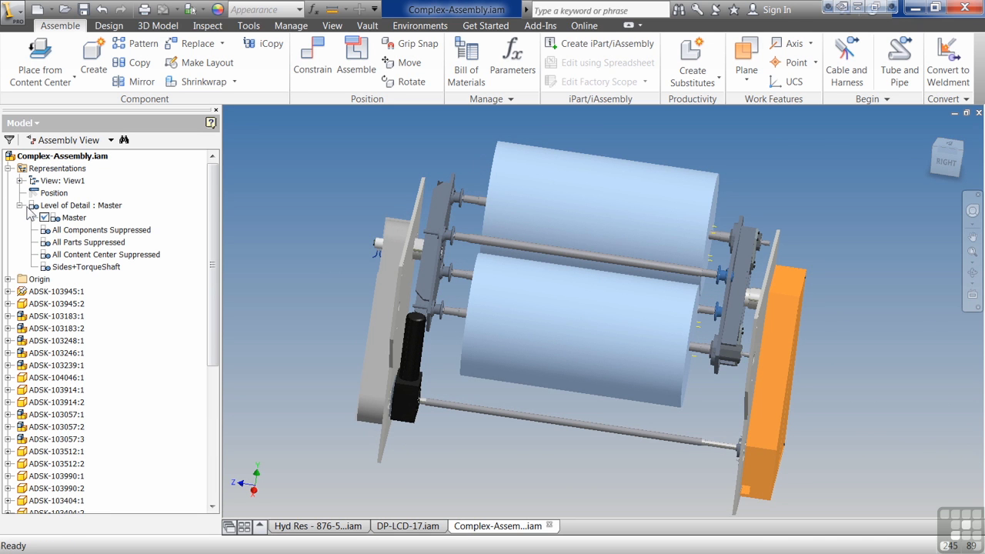
double_click(68, 262)
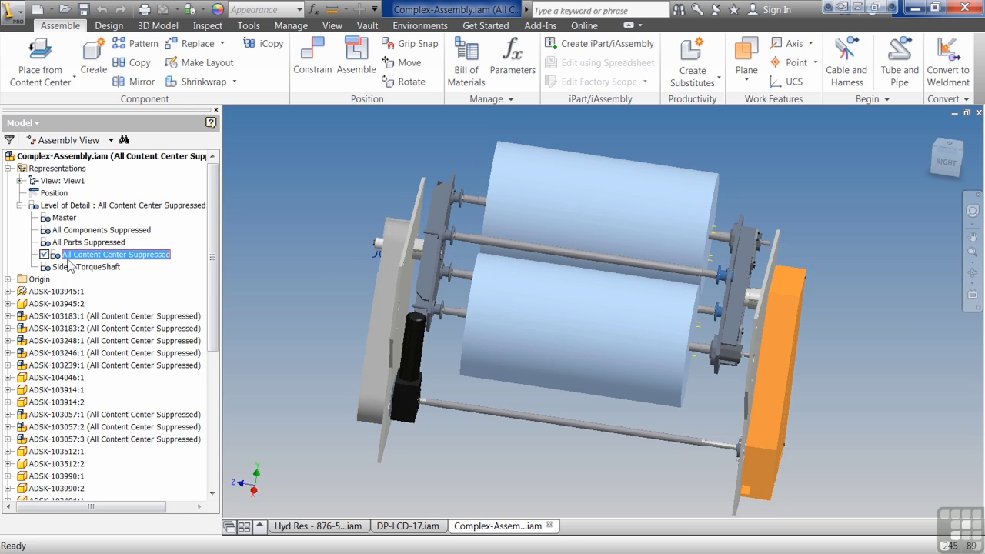
key("F6")
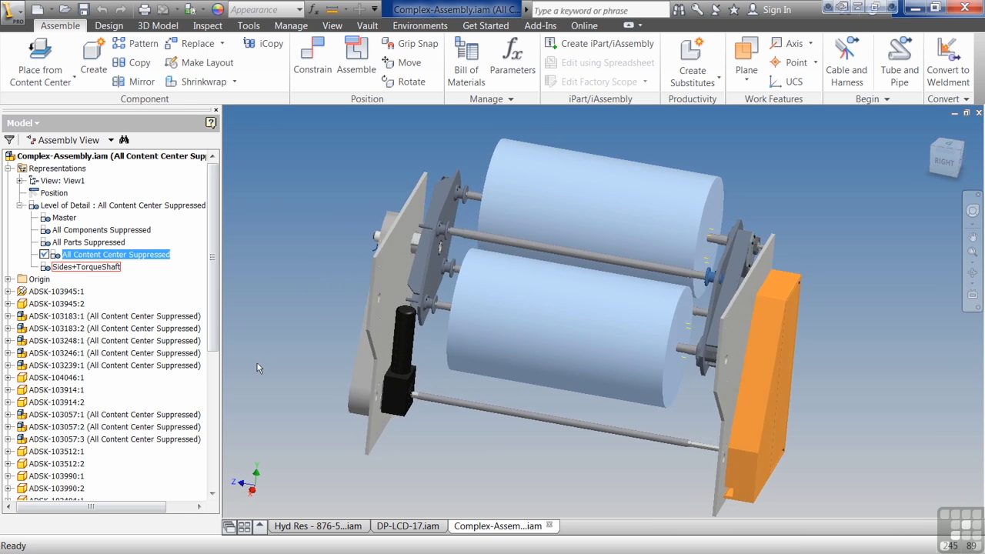
double_click(68, 217)
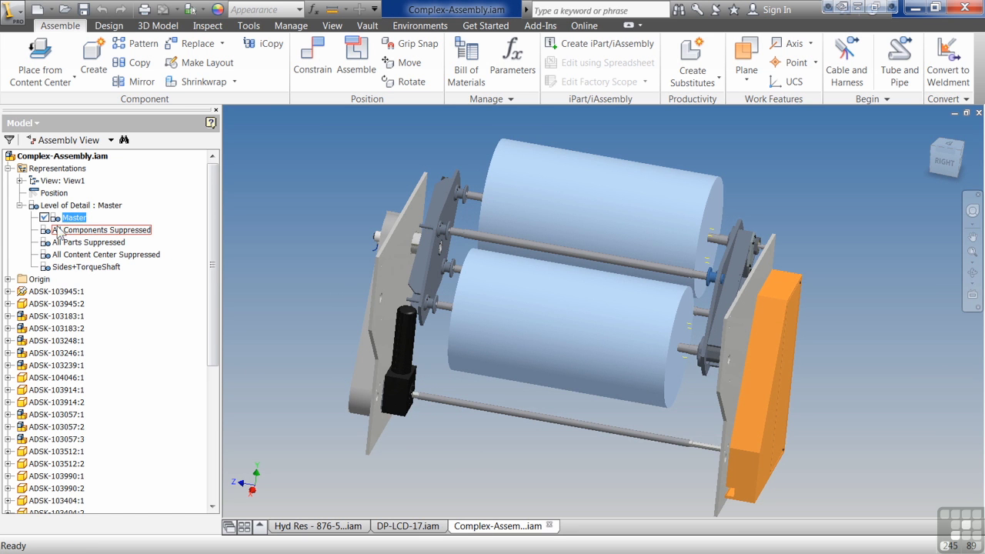
Create a new level of detail representation in the complex assembly, keeping its default name
scroll(404, 443, "down", 3)
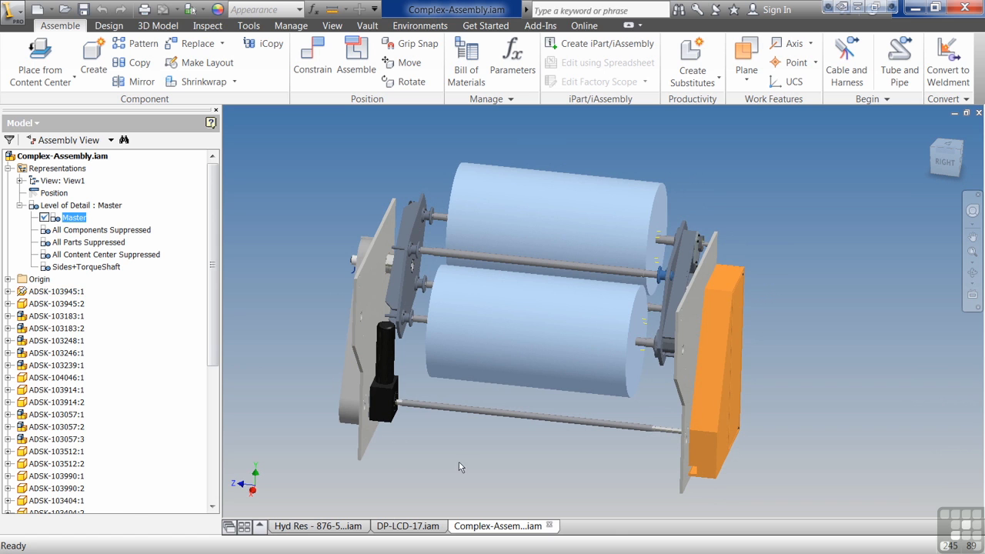
middle_click_drag(422, 464, 411, 467, "shift")
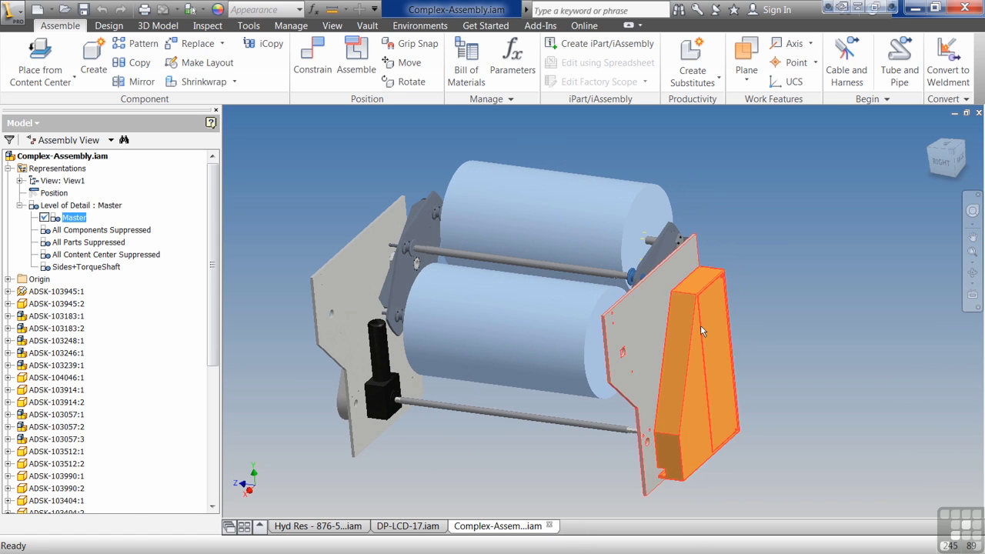
right_click(49, 206)
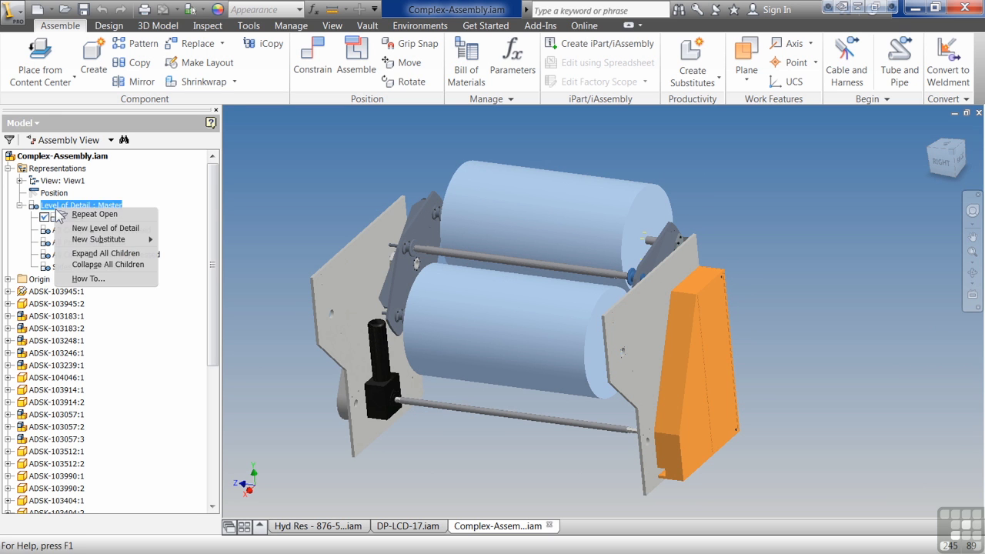
left_click(96, 228)
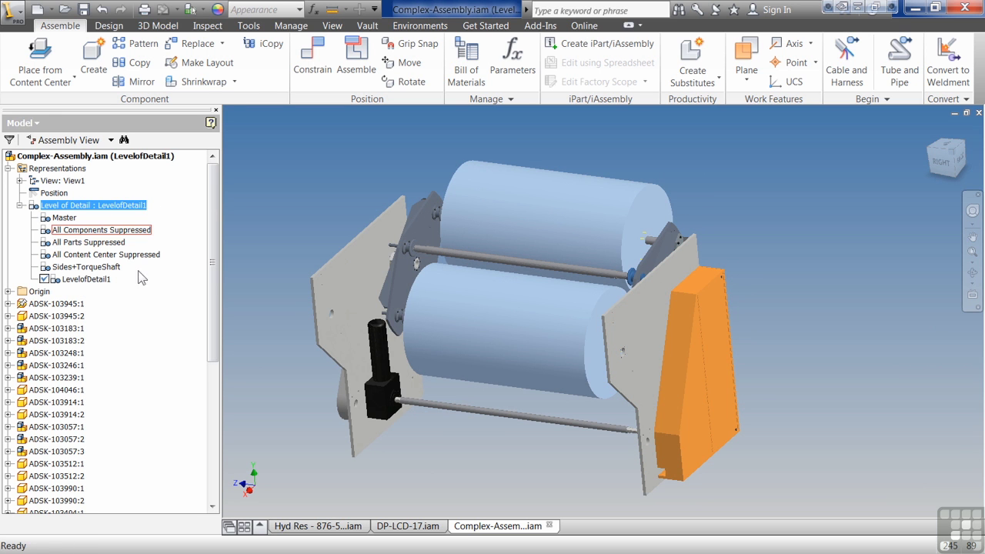
key("Return")
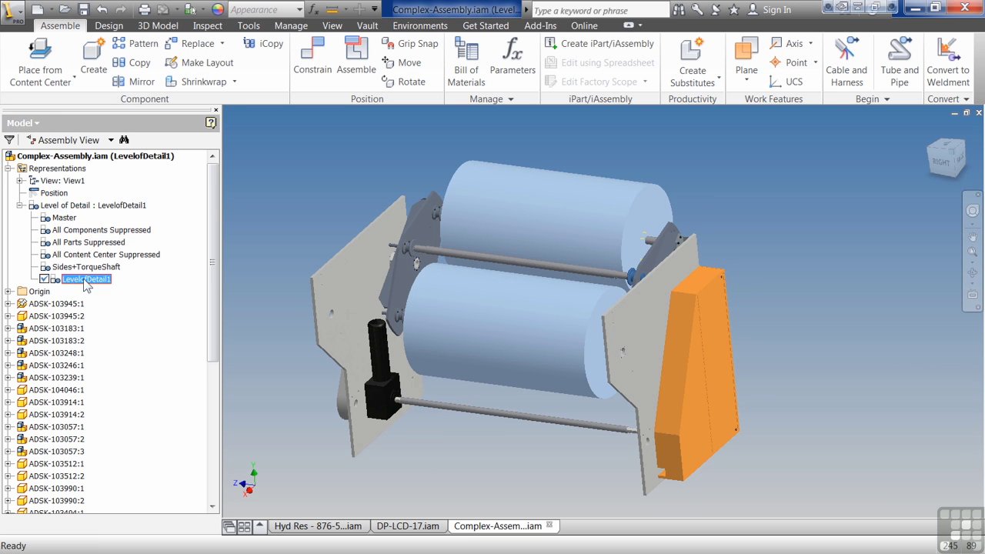
Hide and suppress the orange side cover subassembly ADSK-103069:1, and save the assembly with its new level of detail
right_click(687, 364)
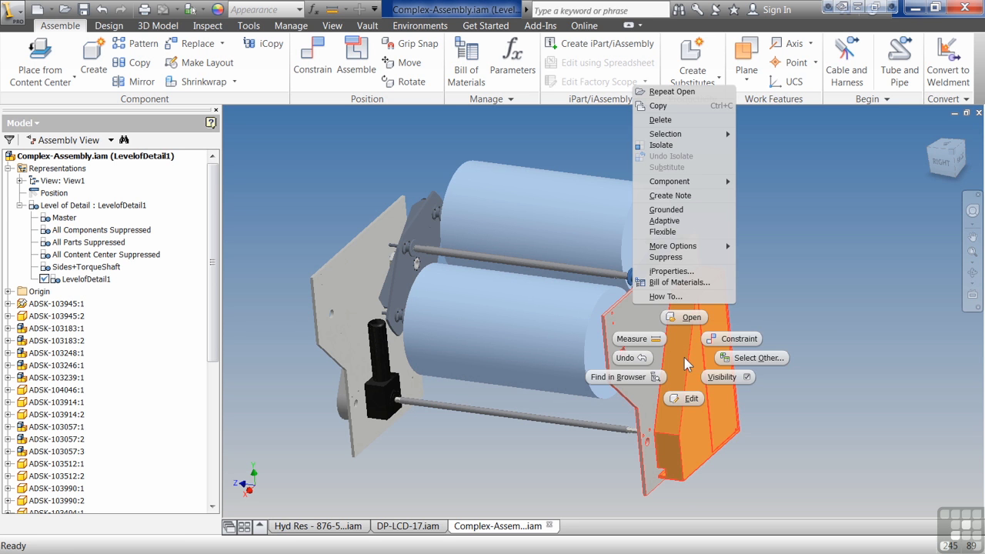
left_click(725, 376)
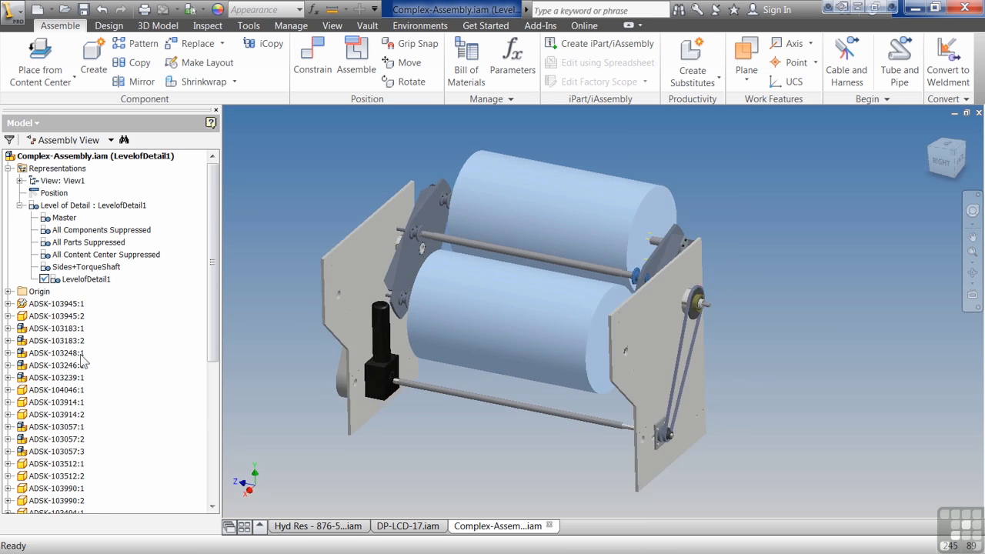
scroll(124, 361, "down", 5)
right_click(68, 417)
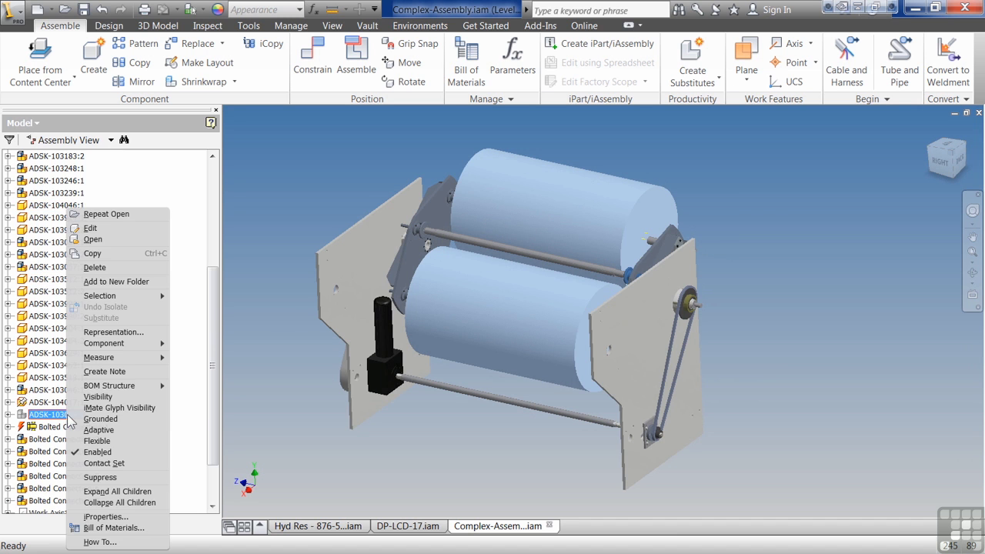
left_click(100, 477)
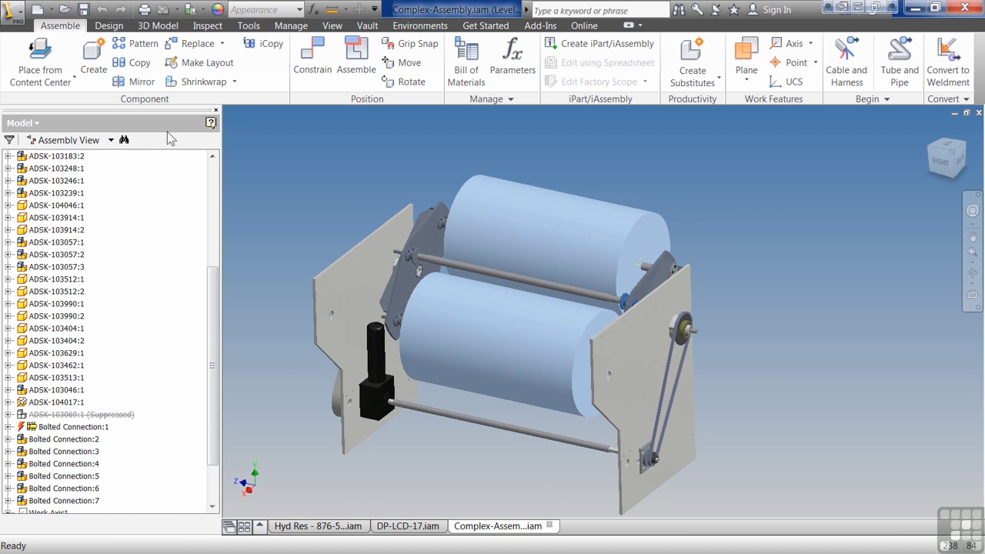
left_click(83, 9)
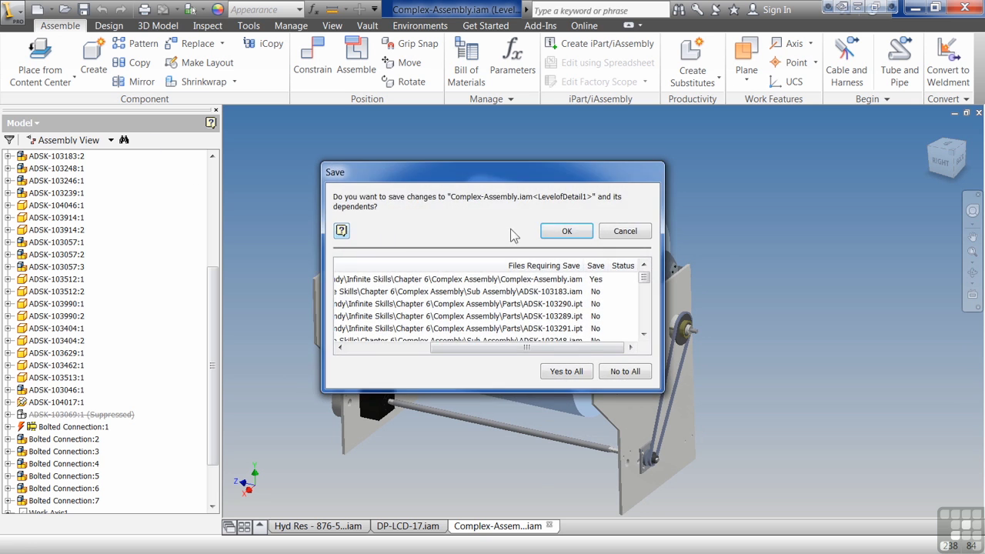
left_click(548, 232)
Examine the simplified assembly from several angles, including the black motor and gearbox on the drive shaft
middle_click_drag(396, 348, 434, 345, "shift")
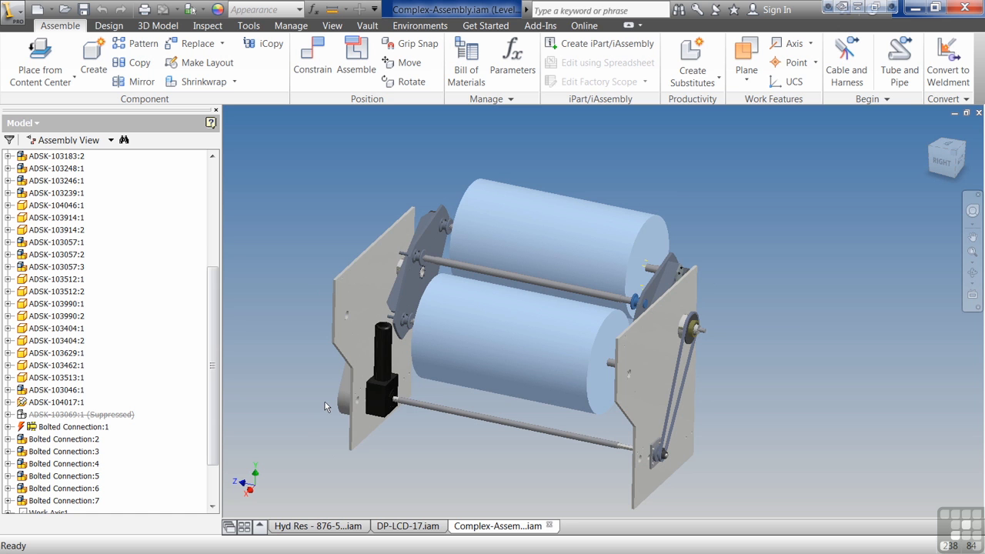
middle_click_drag(707, 389, 614, 460, "shift")
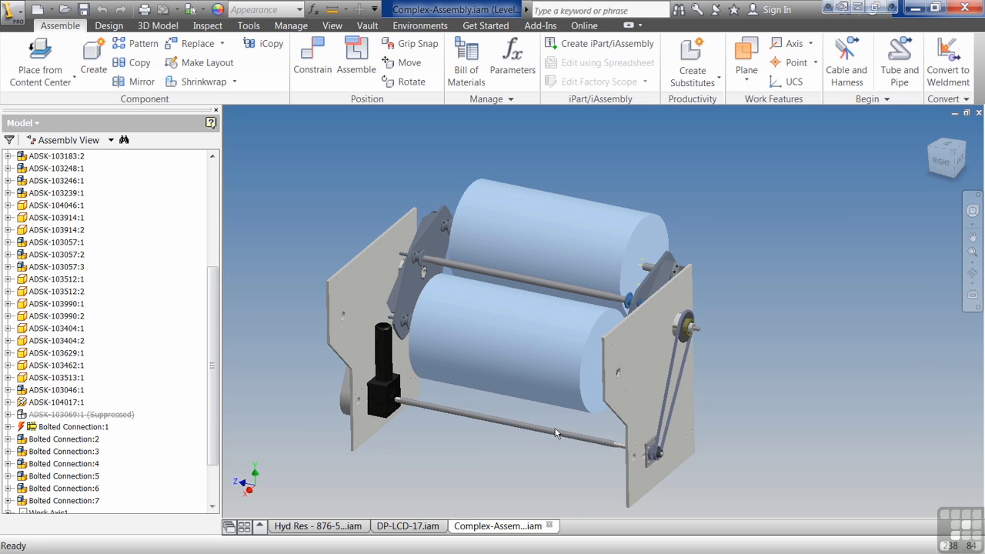
scroll(152, 375, "up", 4)
scroll(146, 366, "up", 1)
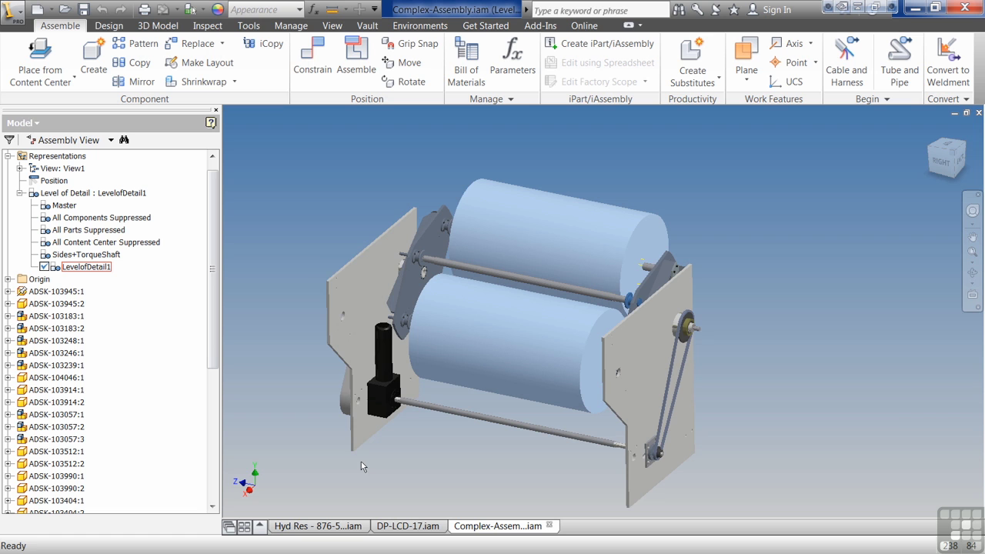
left_click(361, 363)
left_click(322, 450)
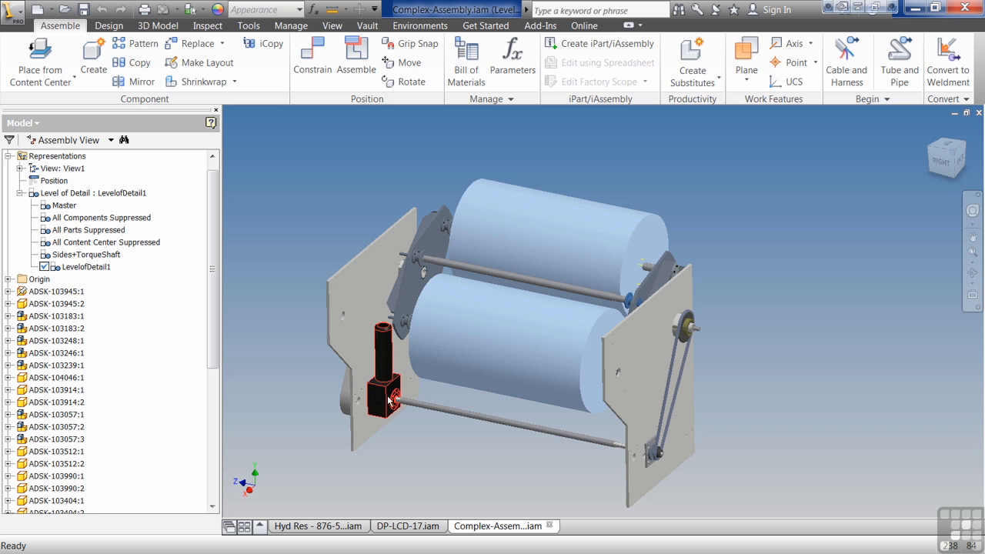
scroll(389, 404, "up", 5)
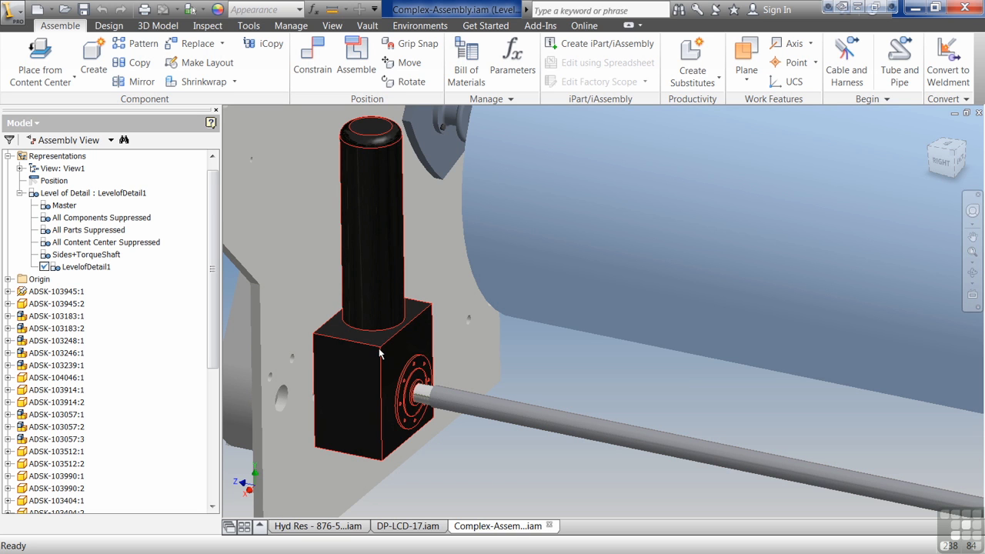
scroll(378, 353, "up", 5)
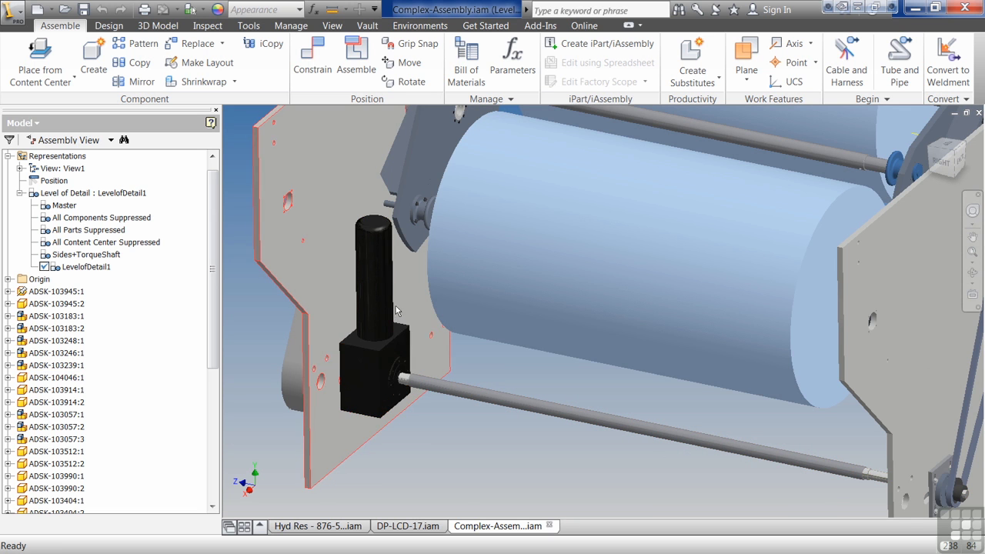
Swing the roller mechanism around its axis by moving roller ADSK-103914:1 forward and down
key("F6")
left_click_drag(639, 182, 560, 341)
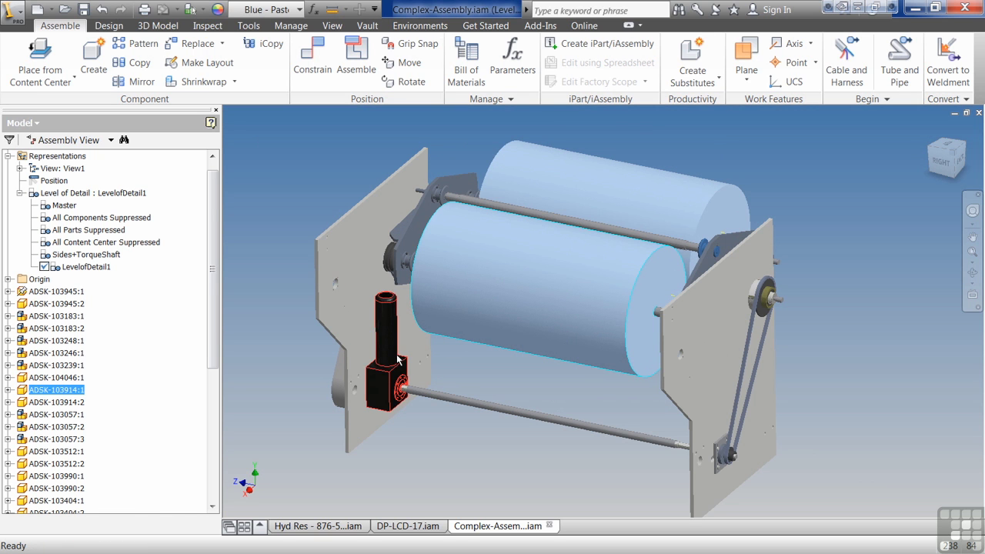